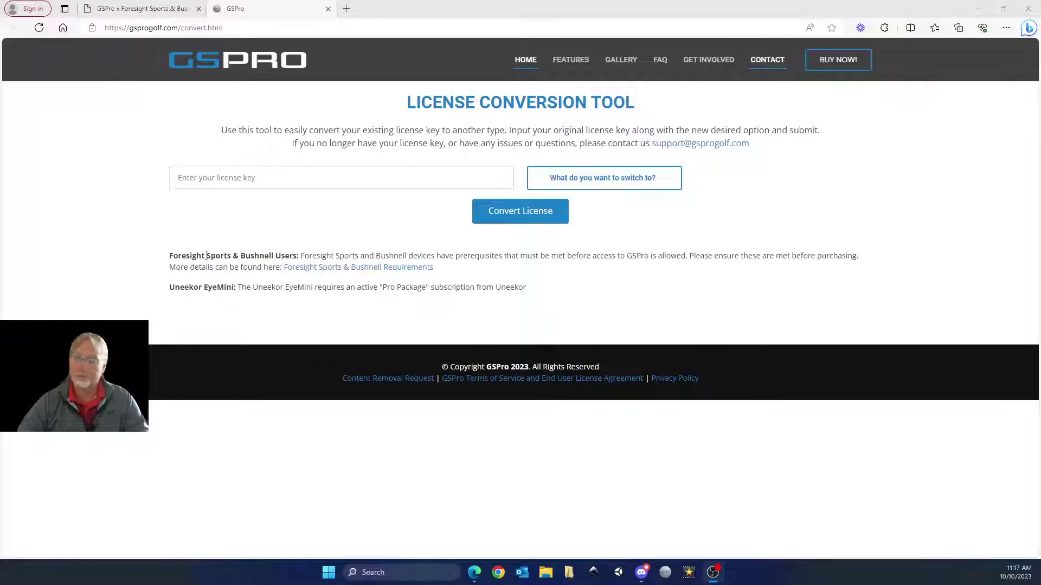
Step: Enter the existing license key in the Conversion Tool and choose Foresight Sports / Bushnell Golf as the target
{"action": "left_click", "coordinate": [351, 175]}
{"action": "type", "text": "a;sd"}
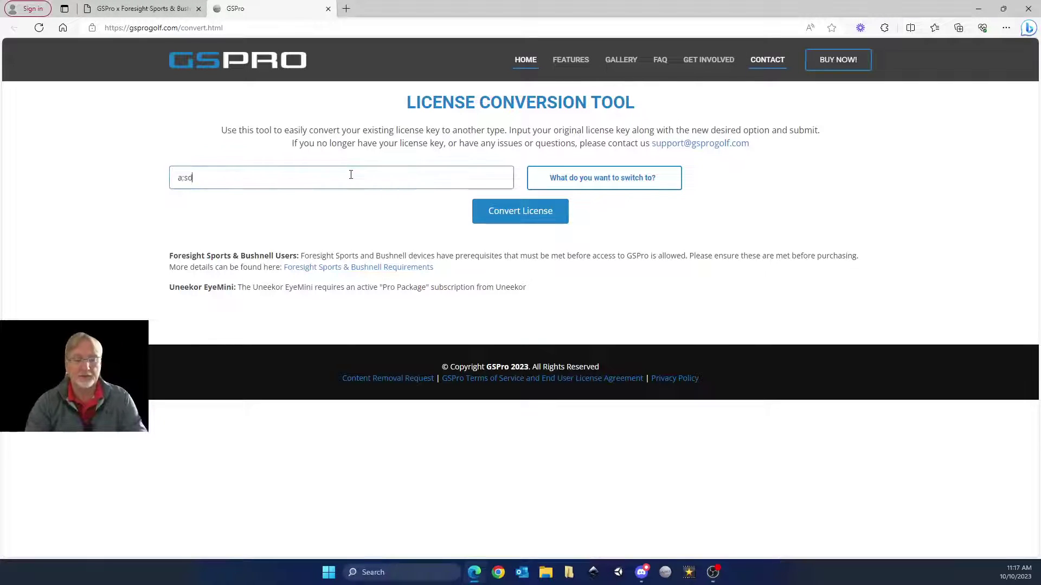
{"action": "type", "text": "kjfhkasjhdflajhsdlfiuhlasdhfasdf"}
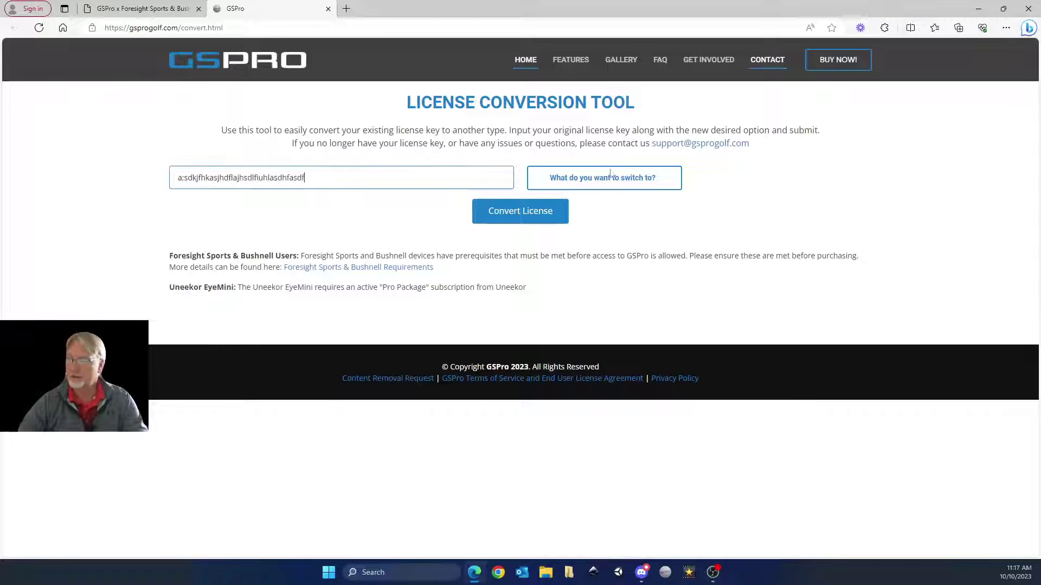
{"action": "left_click", "coordinate": [607, 180]}
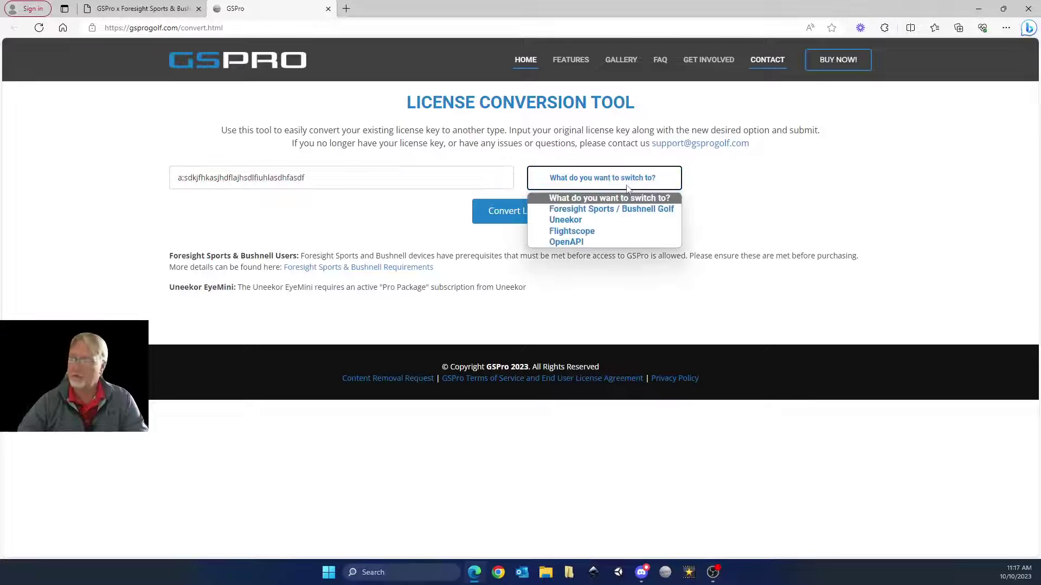
{"action": "left_click", "coordinate": [627, 211]}
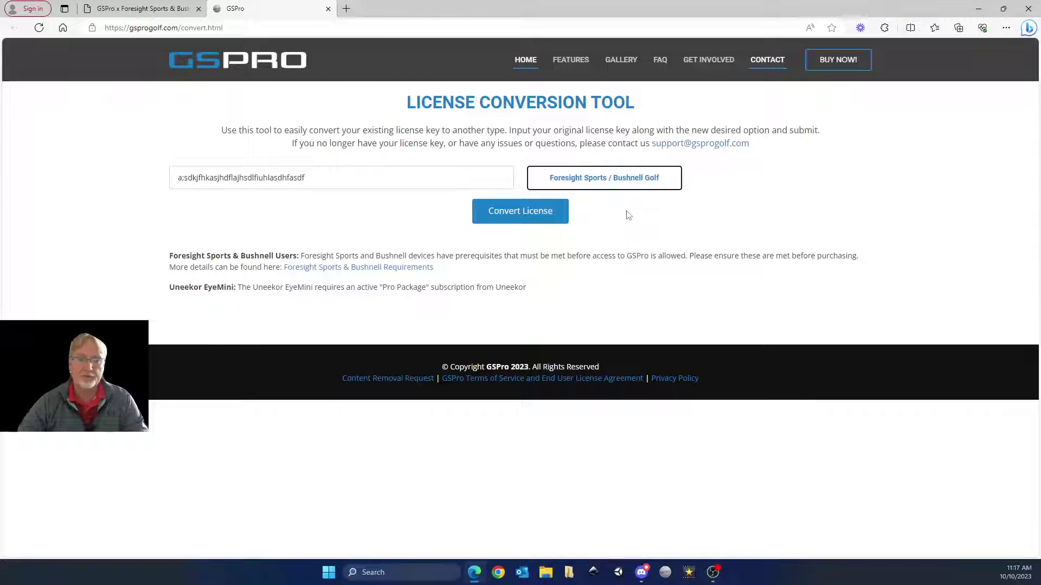
{"action": "left_click", "coordinate": [591, 232]}
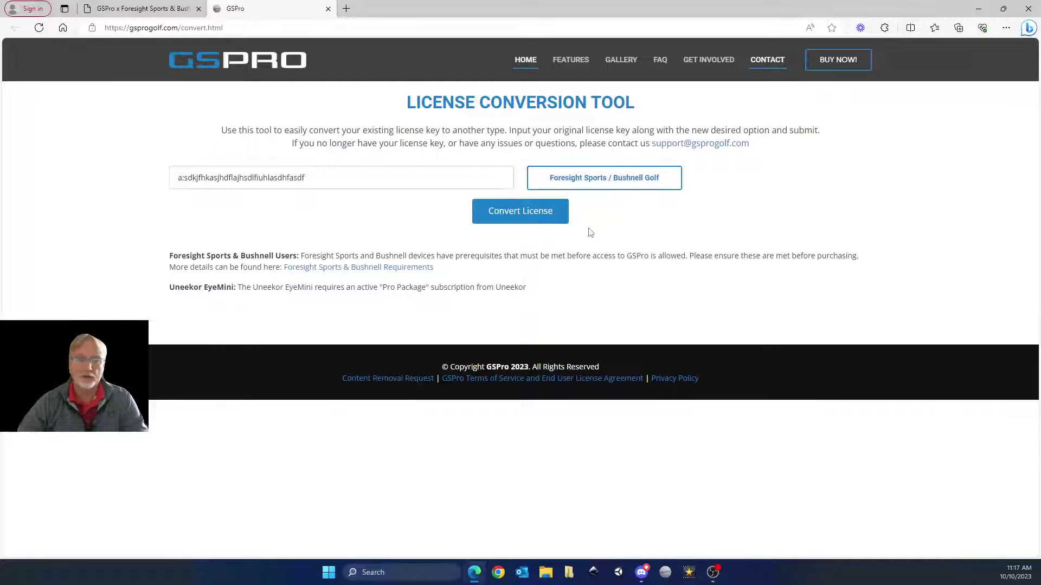